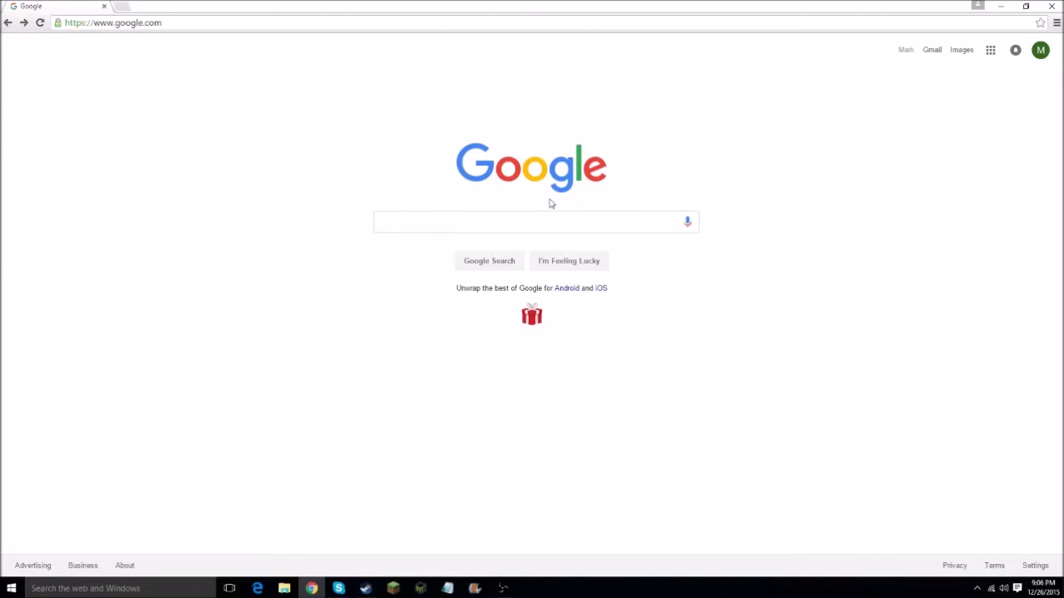
# - Go from Google to atlauncher.com's Downloads page and download the Windows (.exe) build
pyautogui.click(549, 227)
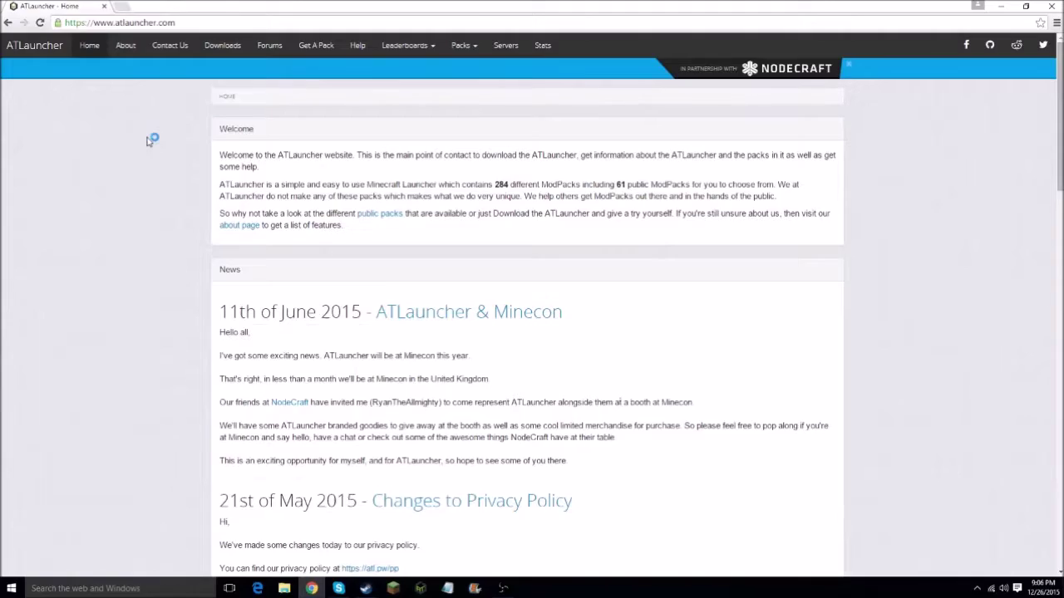
pyautogui.click(235, 52)
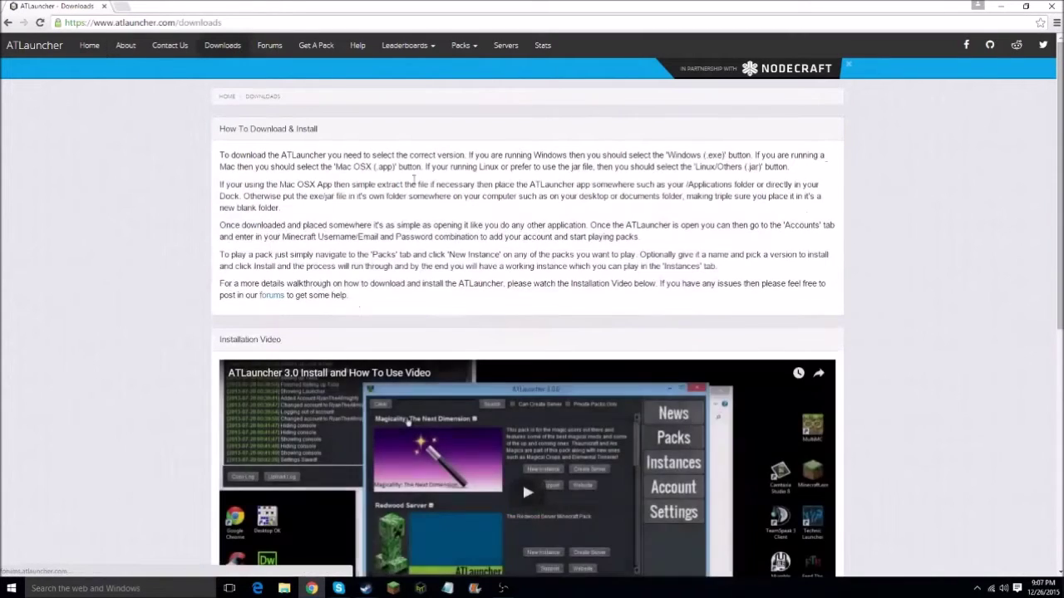
pyautogui.scroll(-10, 522, 480)
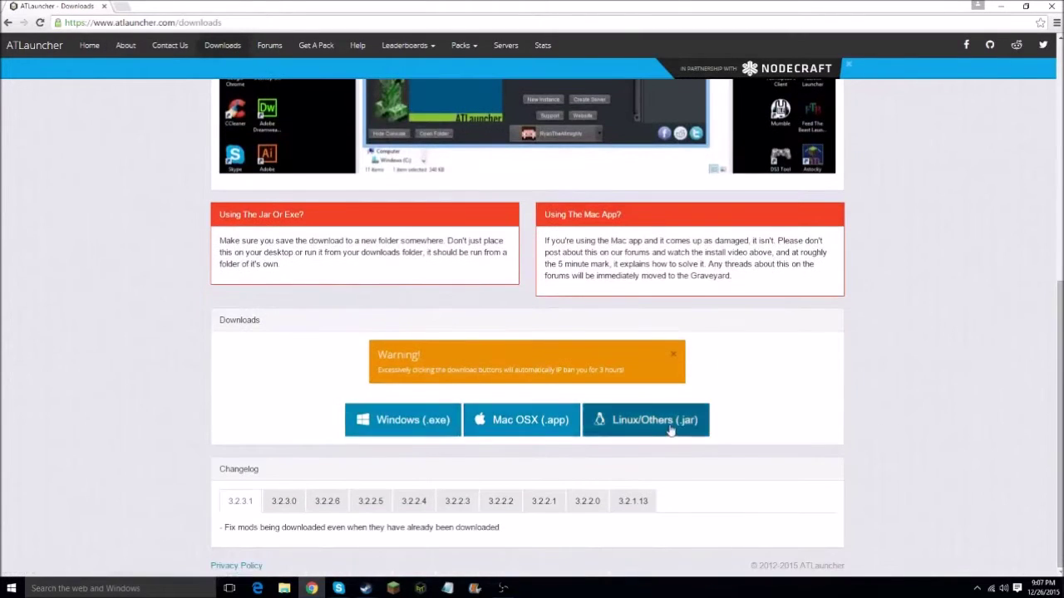
pyautogui.scroll(6, 408, 399)
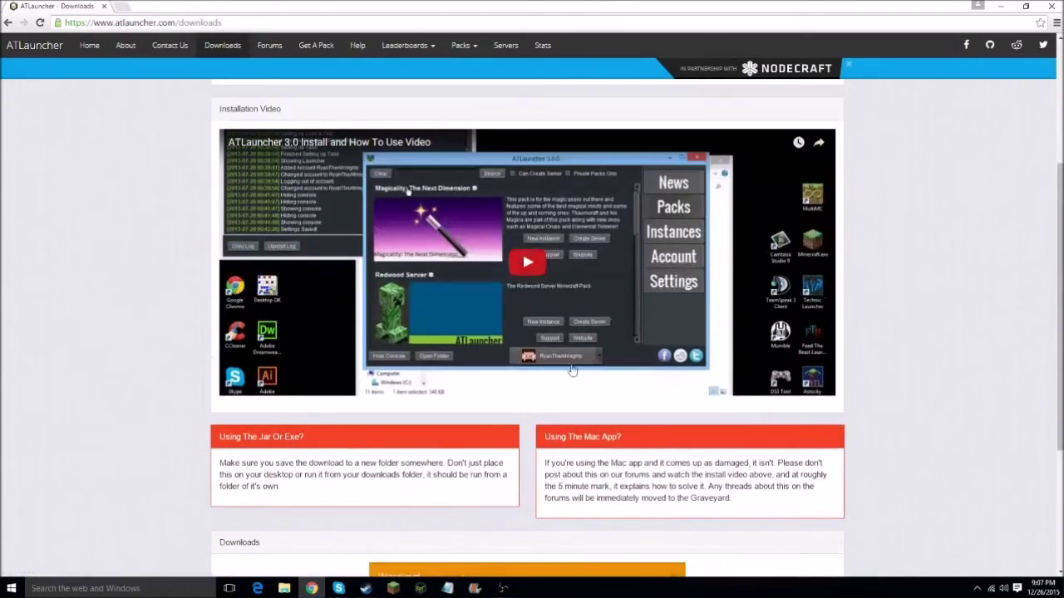
pyautogui.scroll(-5, 421, 379)
pyautogui.scroll(-1, 470, 261)
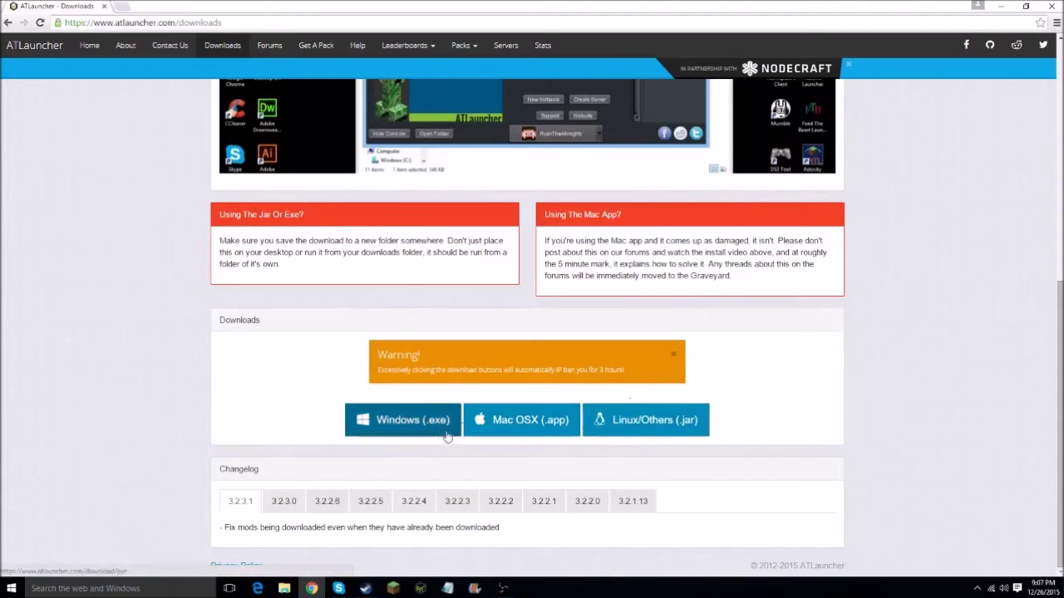
pyautogui.click(410, 428)
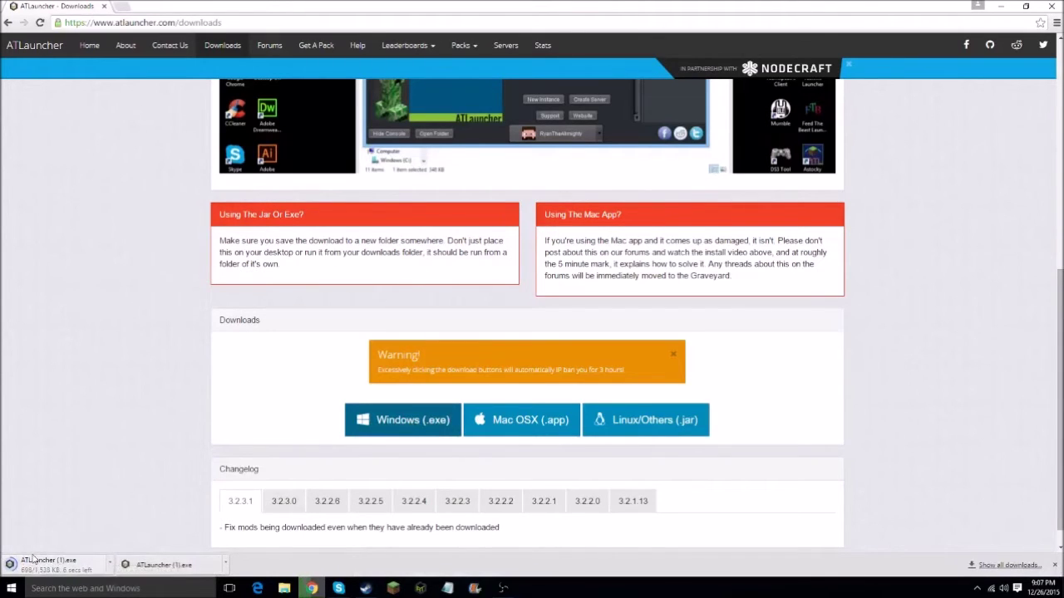
pyautogui.click(277, 588)
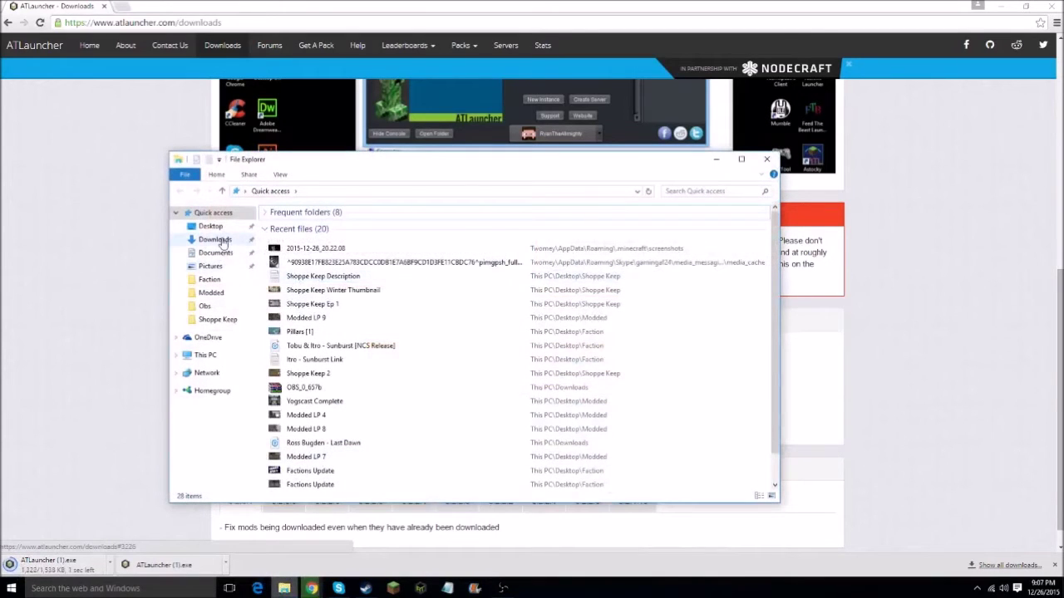
# - Run ATLauncher (1).exe from the maximized Downloads folder
pyautogui.click(215, 239)
pyautogui.moveTo(393, 159); pyautogui.dragTo(325, 2)
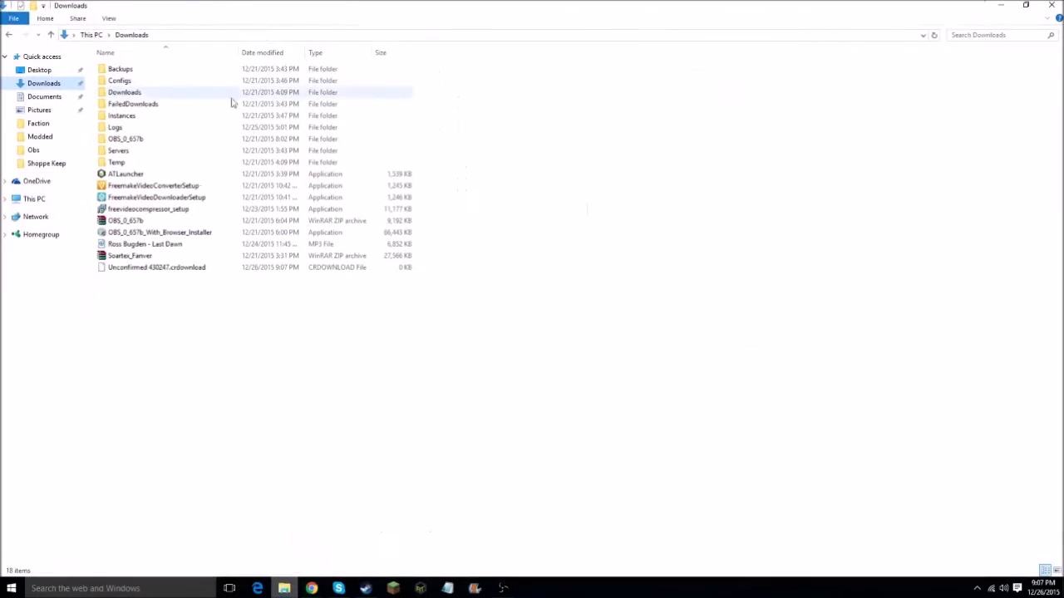
pyautogui.click(136, 269)
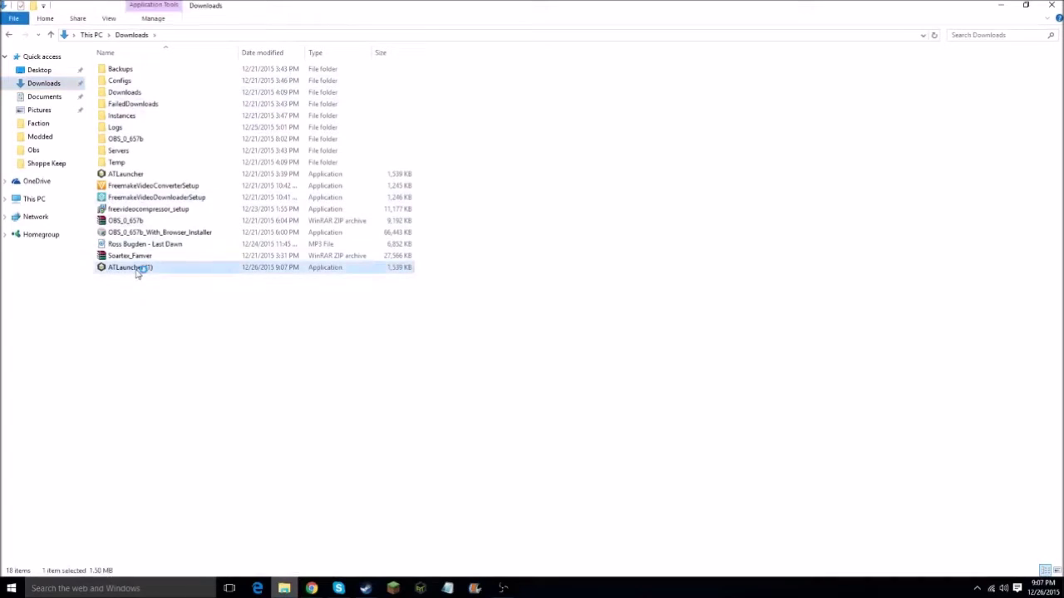
pyautogui.doubleClick(125, 173)
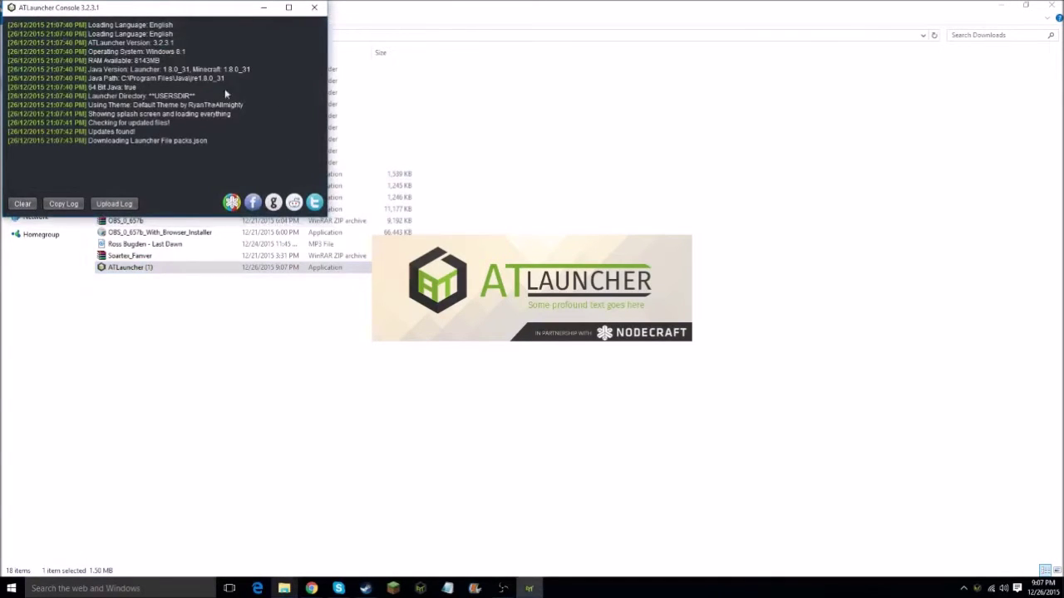
# - Minimize File Explorer and Chrome to bring the ATLauncher console and News page forward
pyautogui.click(266, 8)
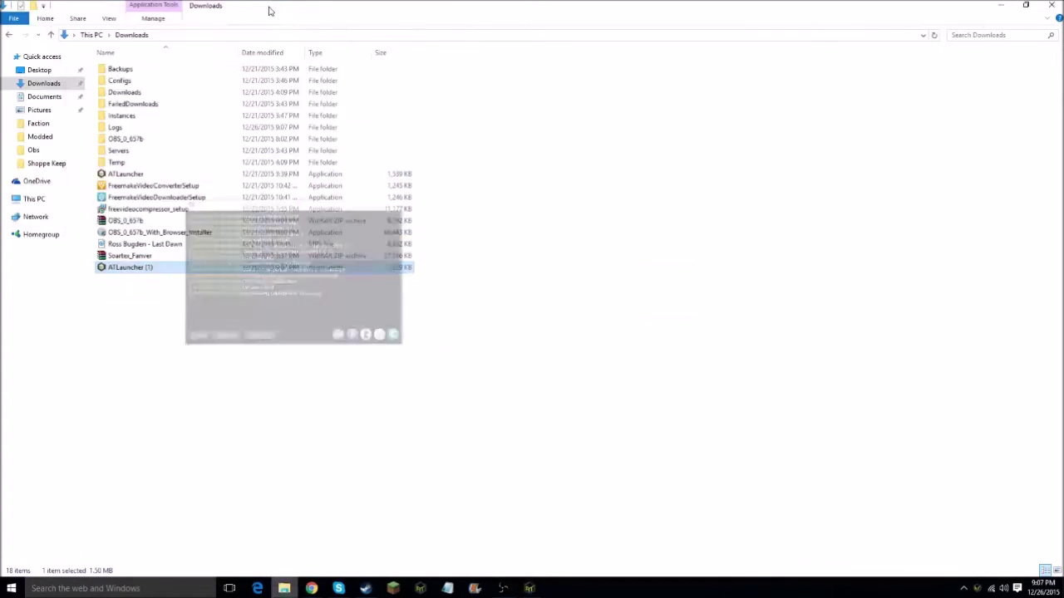
pyautogui.click(530, 588)
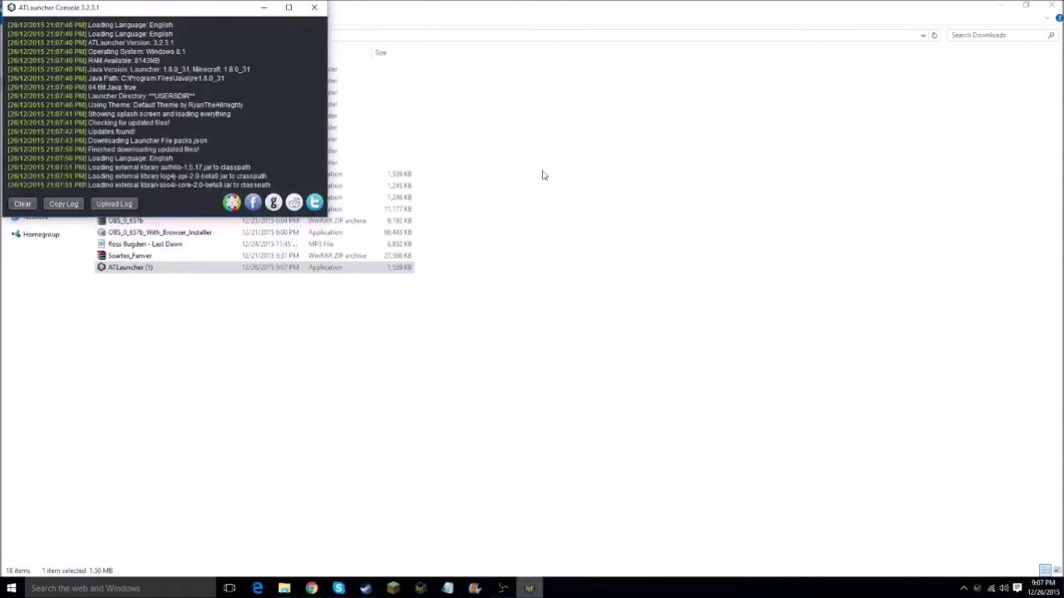
pyautogui.click(1003, 7)
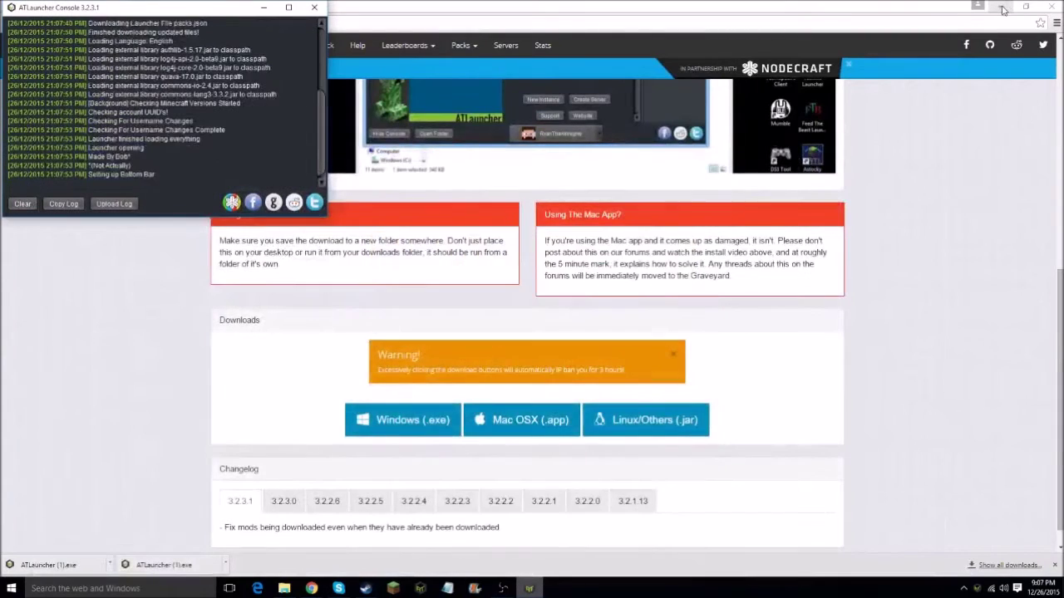
pyautogui.click(1002, 7)
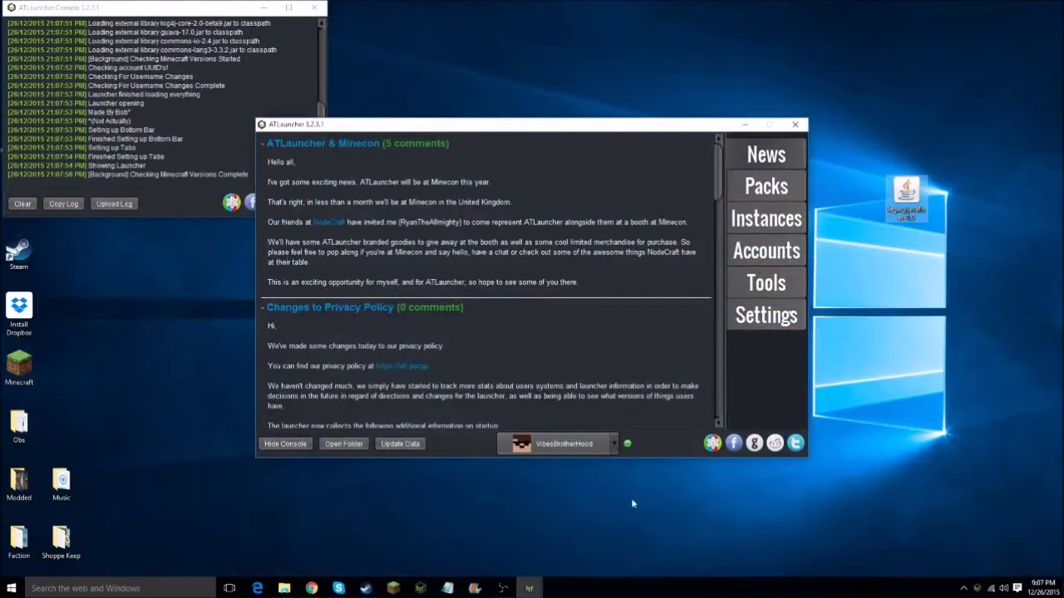
# - Switch the account to 'Select An Account', reselect the saved account, and show Instances
pyautogui.click(557, 445)
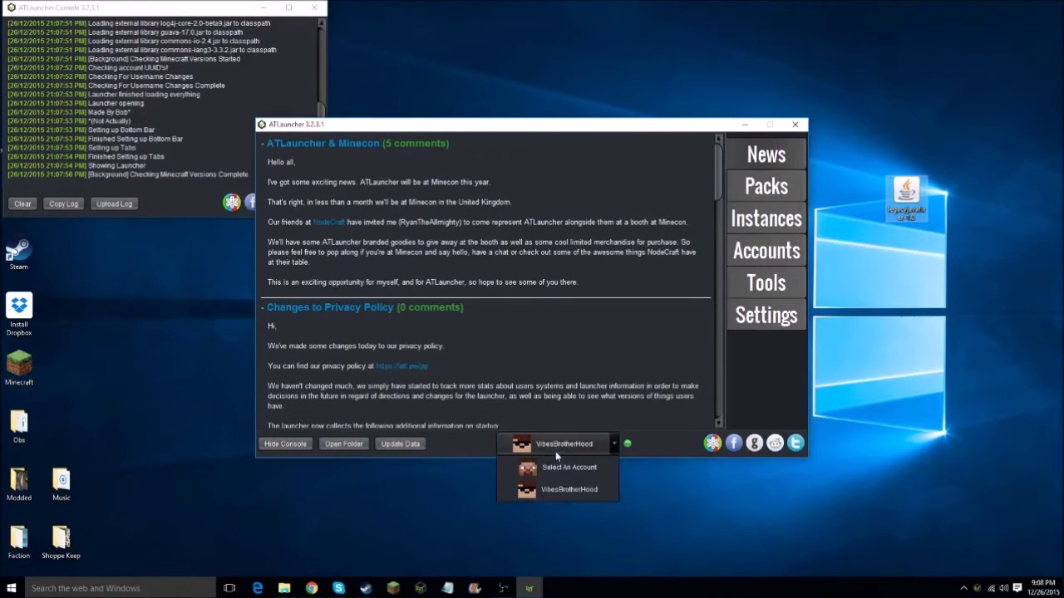
pyautogui.click(566, 469)
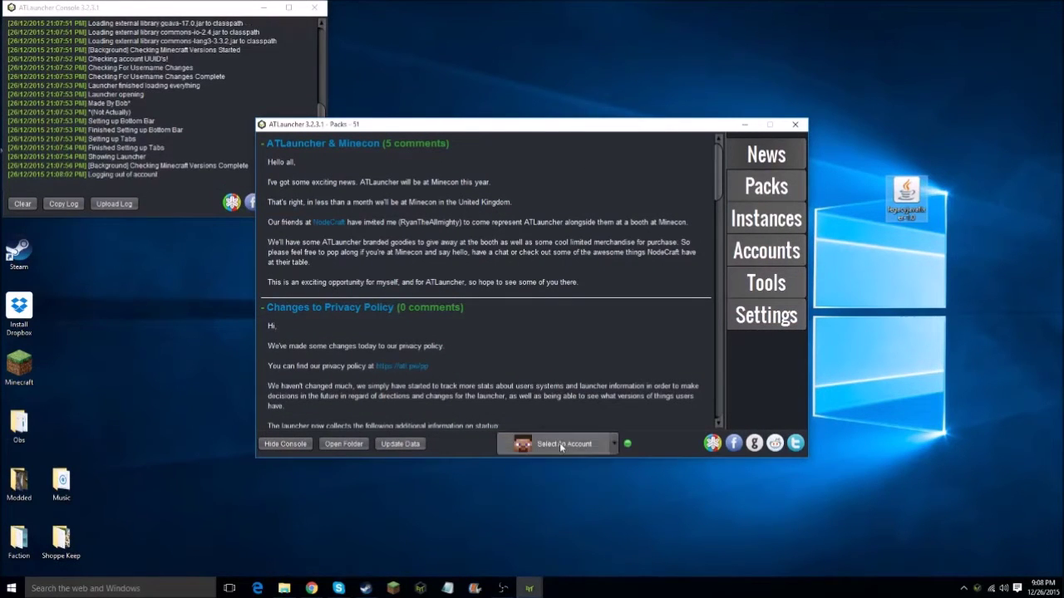
pyautogui.click(751, 254)
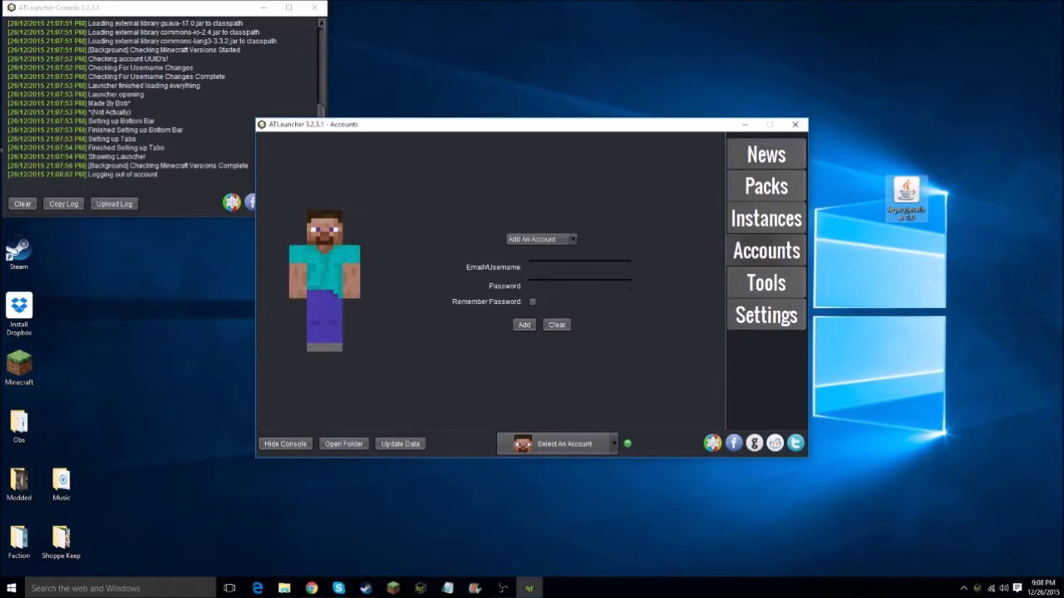
pyautogui.click(560, 446)
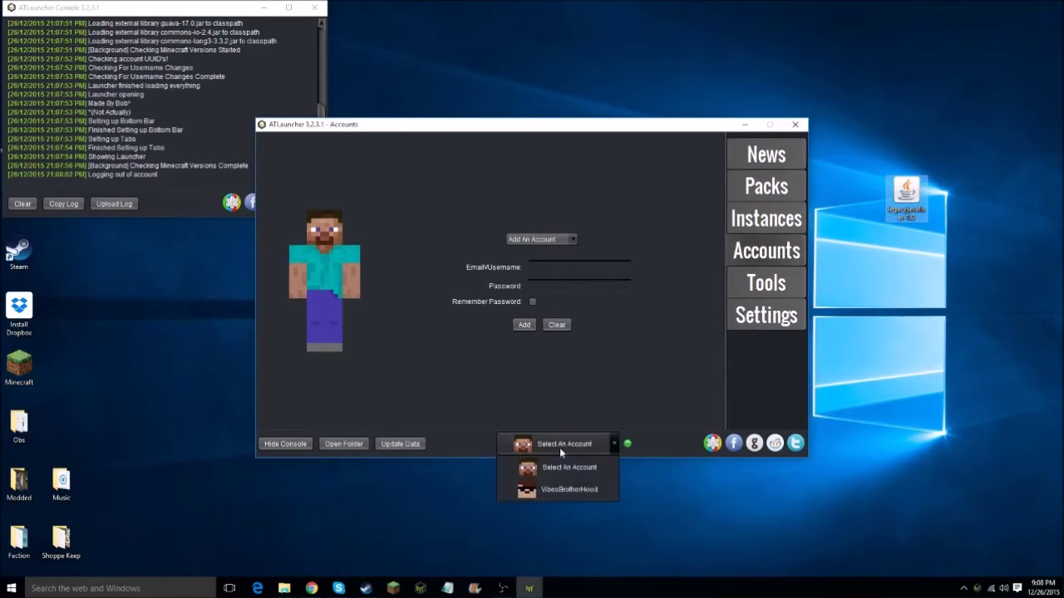
pyautogui.click(552, 491)
pyautogui.click(750, 221)
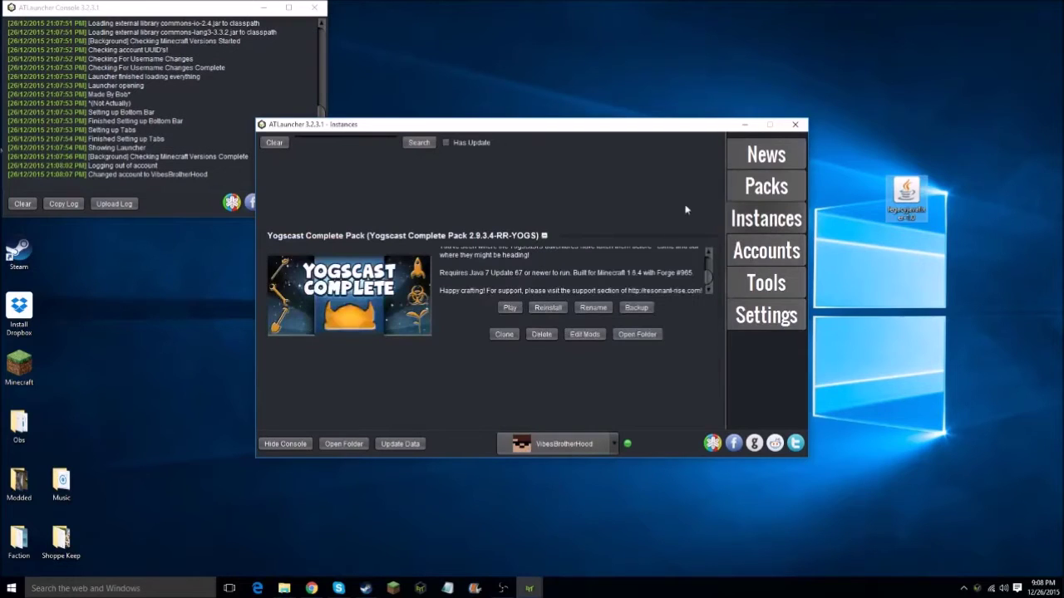
# - On Packs, scroll to Yogscast Complete Pack, start a New Instance, then cancel the install
pyautogui.click(759, 182)
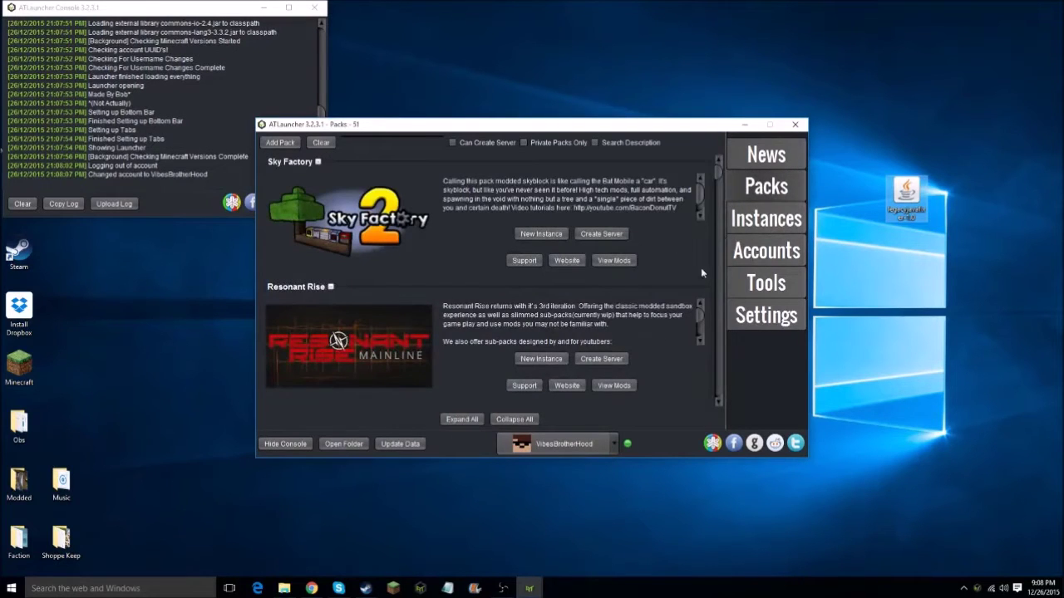
pyautogui.moveTo(720, 173)
pyautogui.mouseDown()
pyautogui.moveTo(720, 283)
pyautogui.moveTo(738, 320)
pyautogui.moveTo(722, 282)
pyautogui.moveTo(723, 162)
pyautogui.moveTo(735, 209)
pyautogui.mouseUp()
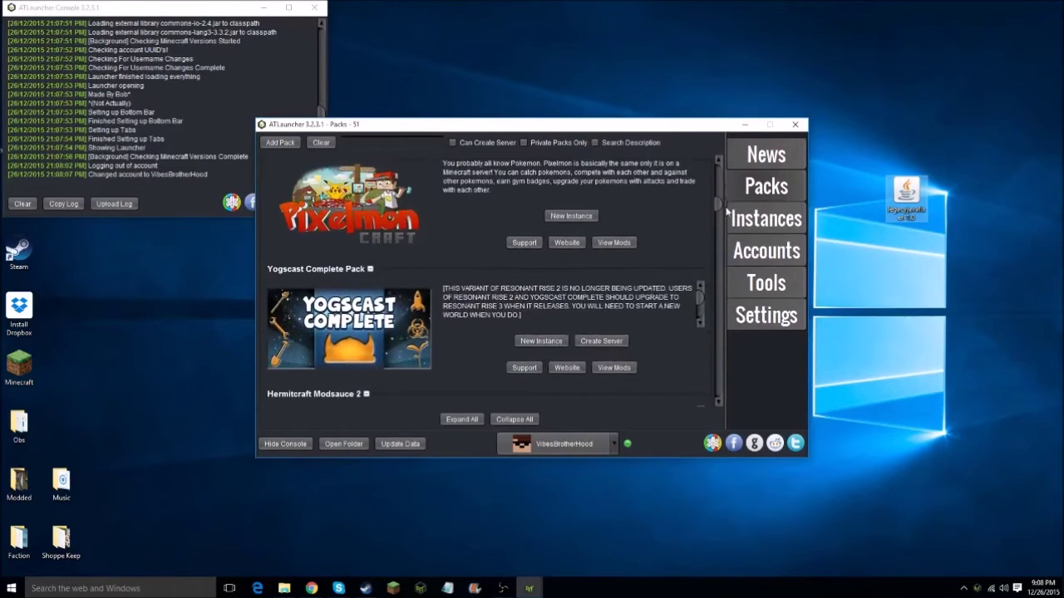
pyautogui.scroll(1, 580, 220)
pyautogui.moveTo(717, 199)
pyautogui.mouseDown()
pyautogui.moveTo(719, 188)
pyautogui.moveTo(718, 206)
pyautogui.mouseUp()
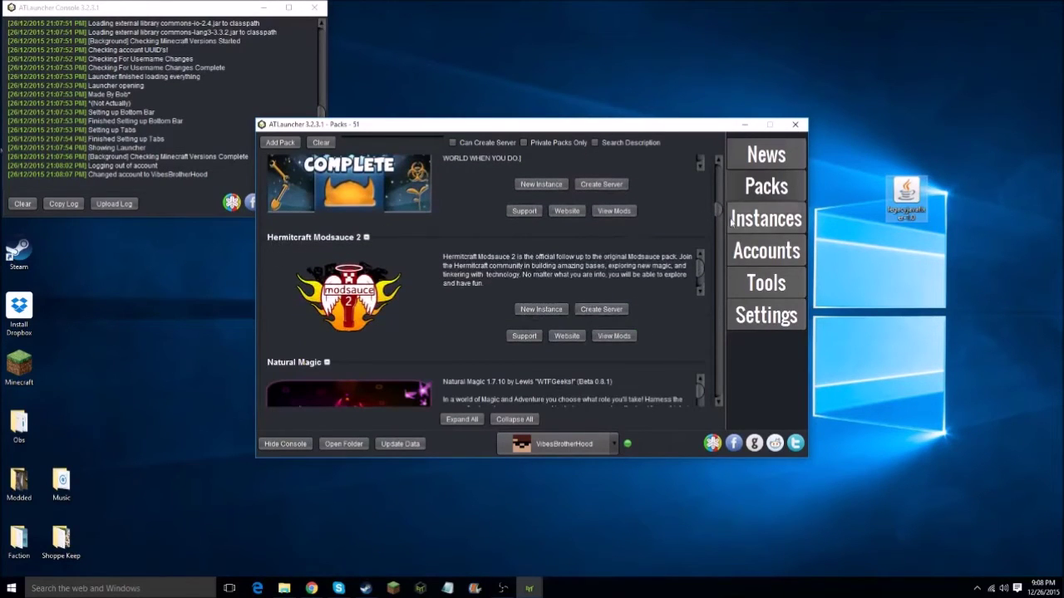
pyautogui.moveTo(720, 206); pyautogui.dragTo(719, 205)
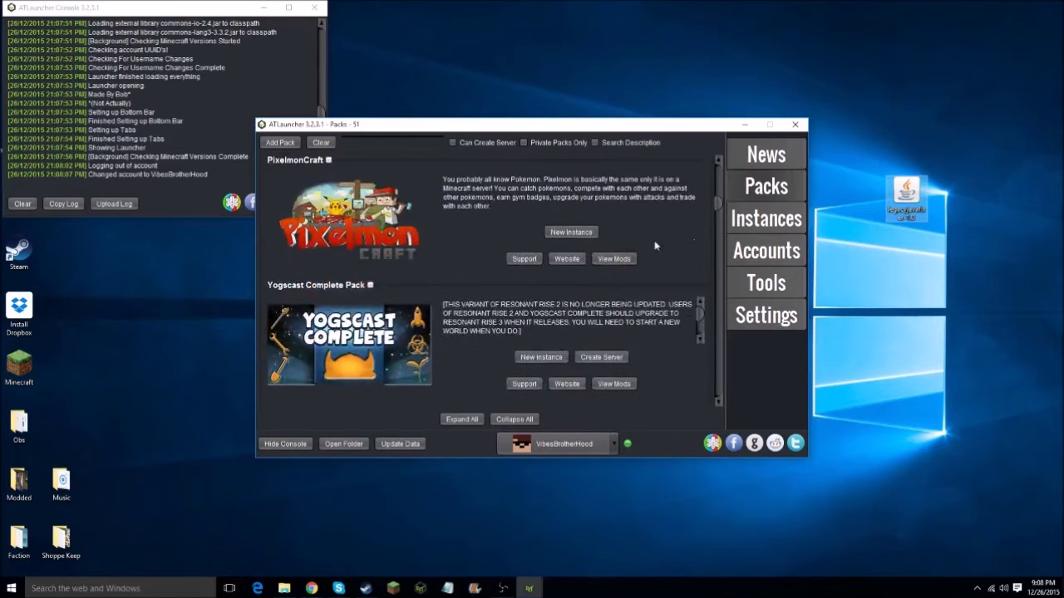
pyautogui.click(535, 359)
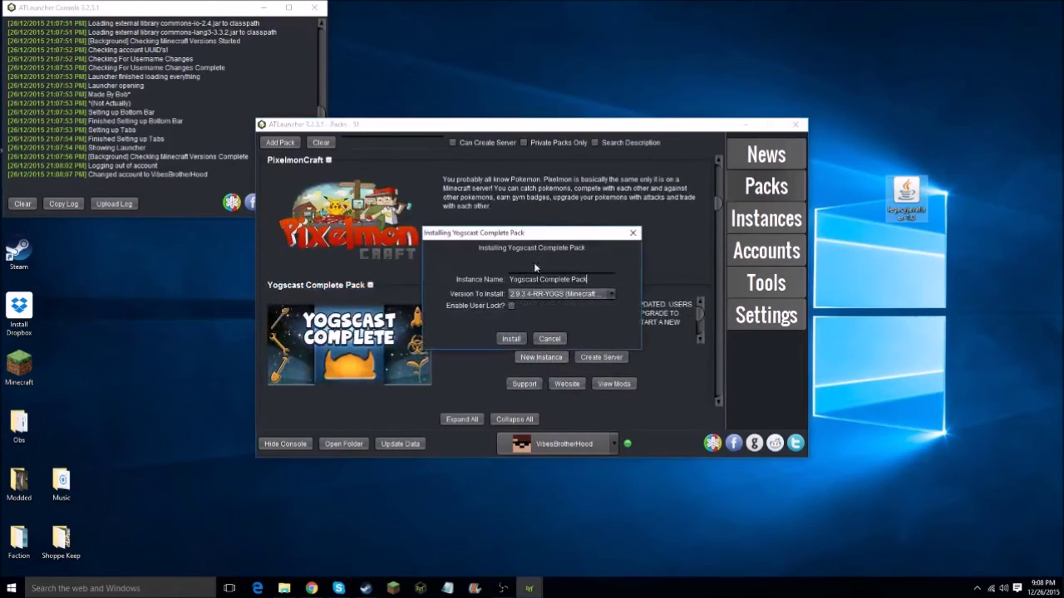
pyautogui.click(549, 338)
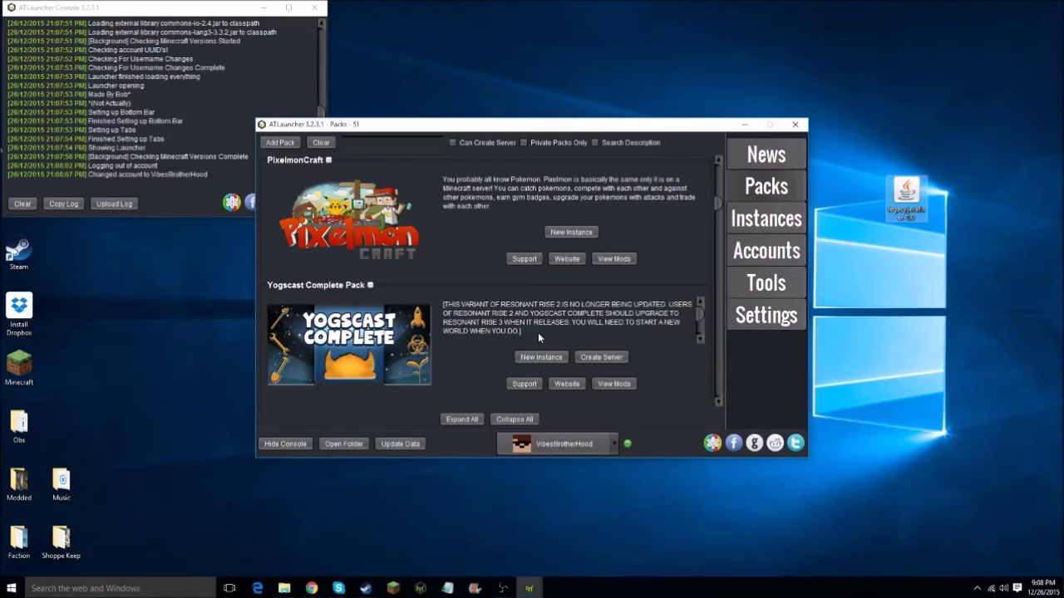
pyautogui.click(615, 384)
pyautogui.scroll(-3, 532, 299)
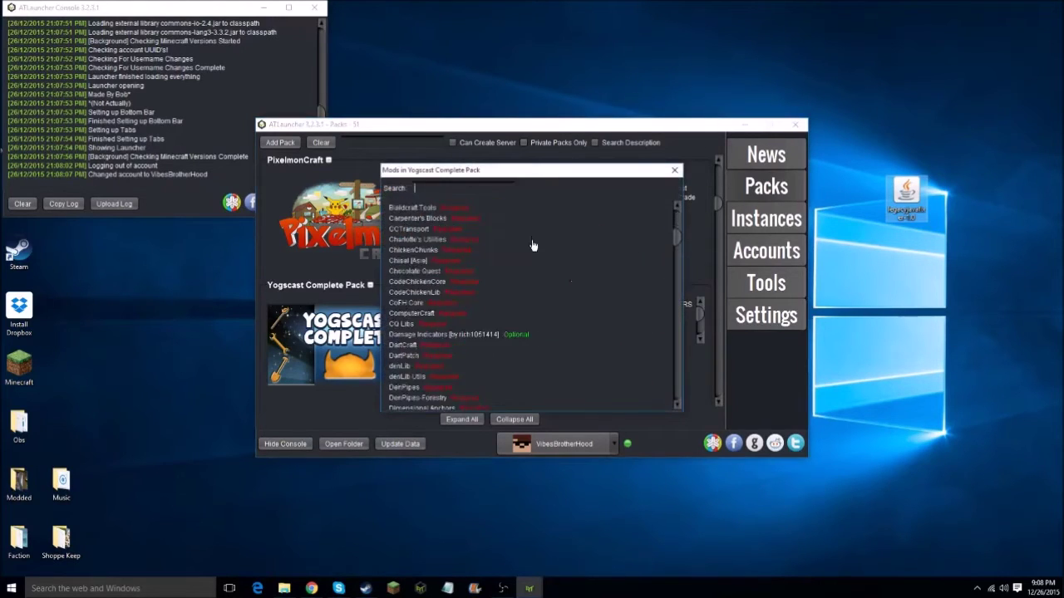
pyautogui.click(674, 170)
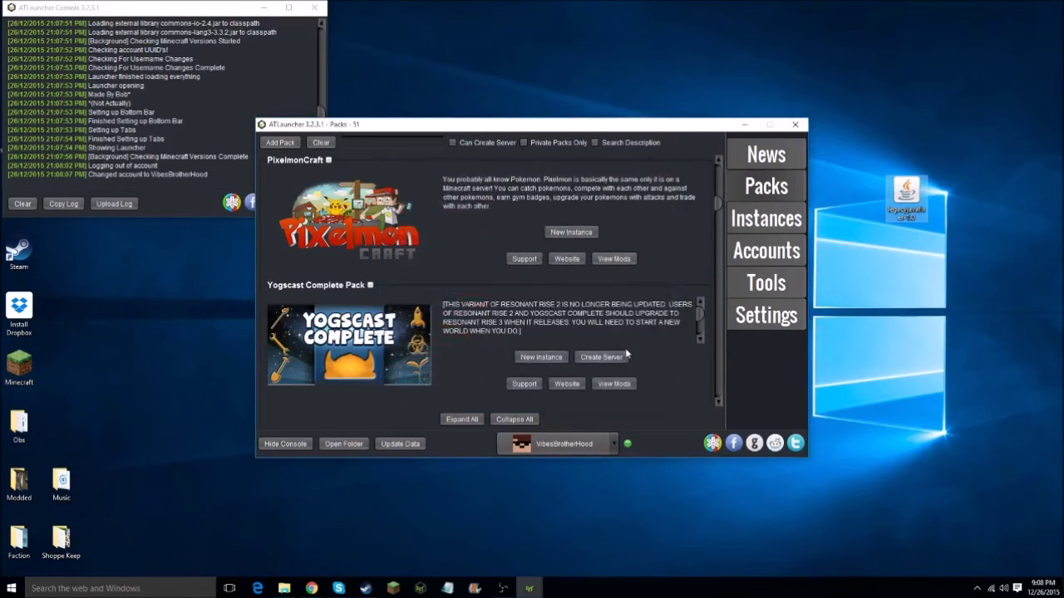
pyautogui.click(615, 387)
pyautogui.scroll(-5, 558, 303)
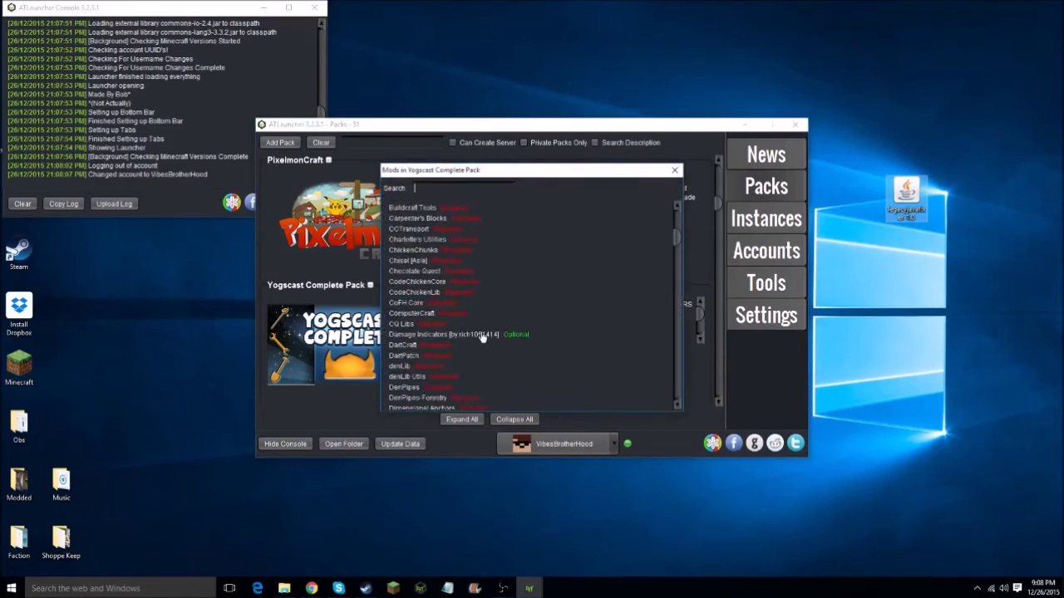
pyautogui.scroll(-2, 503, 331)
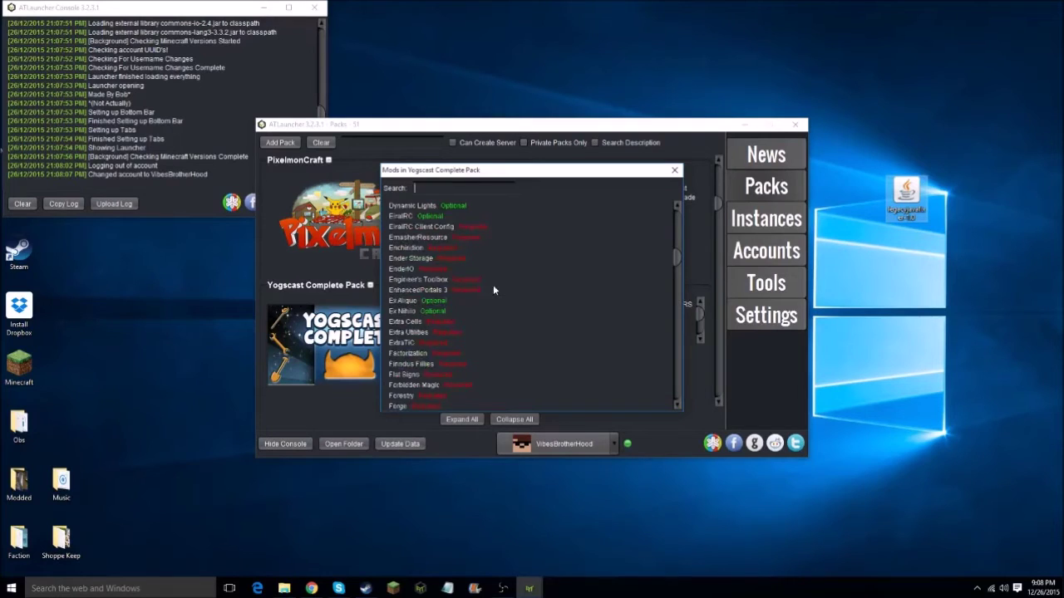
pyautogui.scroll(-3, 493, 284)
pyautogui.scroll(-4, 499, 299)
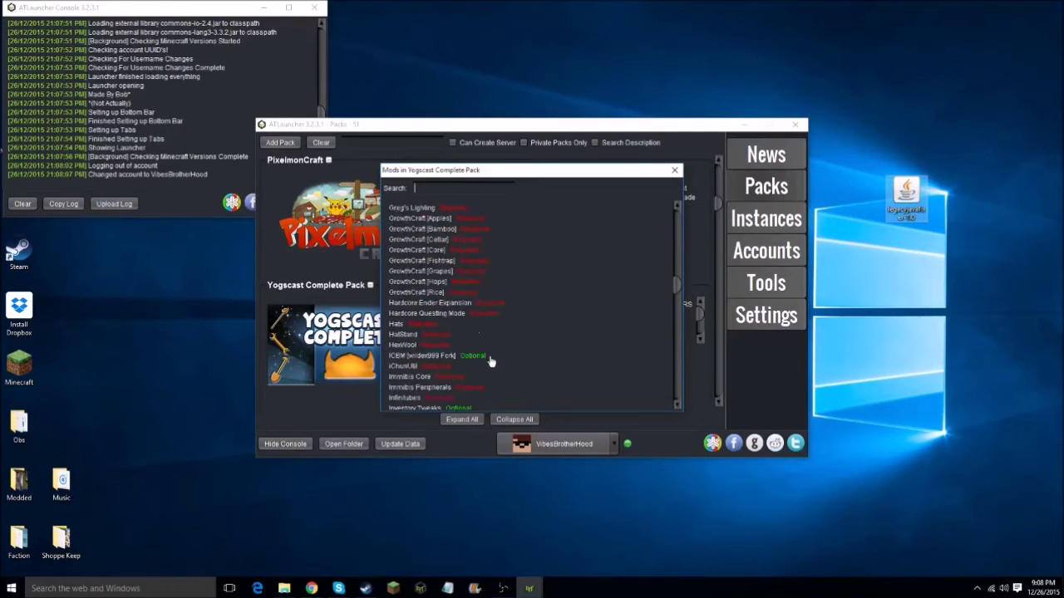
pyautogui.scroll(-5, 489, 359)
pyautogui.scroll(-3, 489, 360)
pyautogui.click(674, 170)
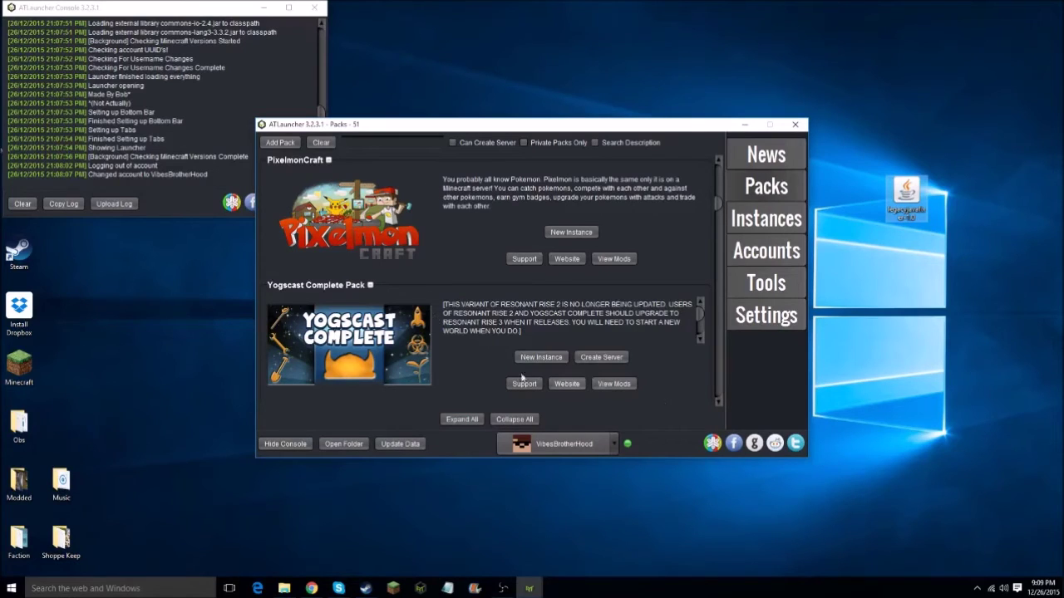
pyautogui.click(765, 219)
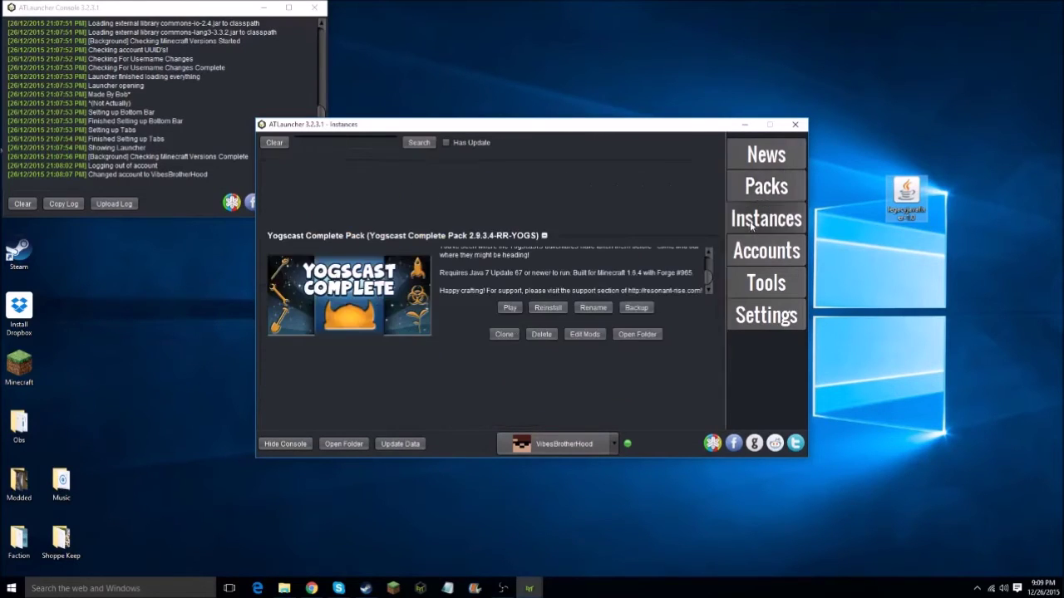
pyautogui.click(782, 186)
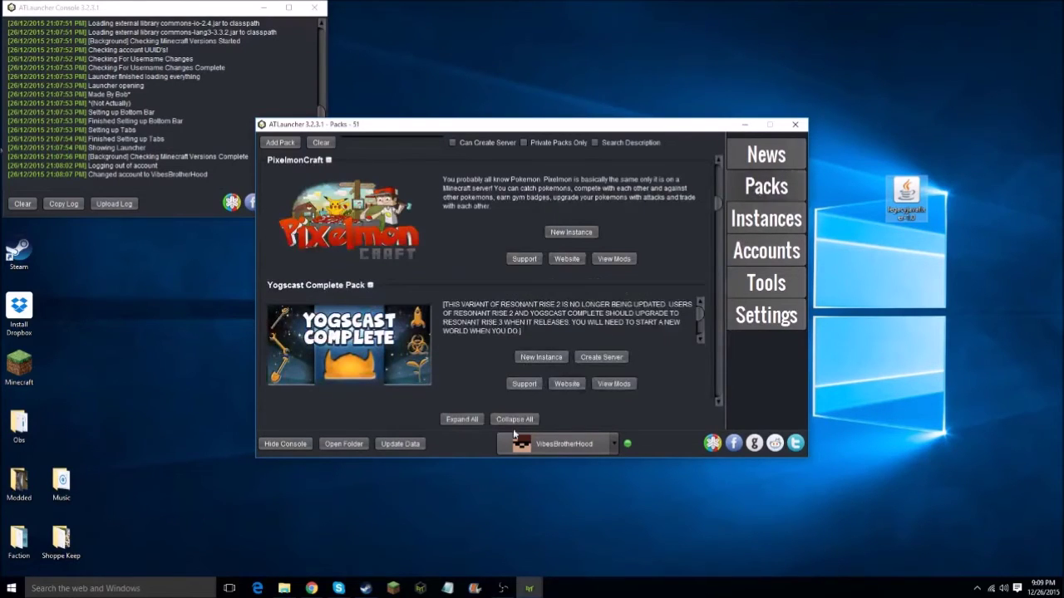
pyautogui.click(541, 358)
pyautogui.click(513, 338)
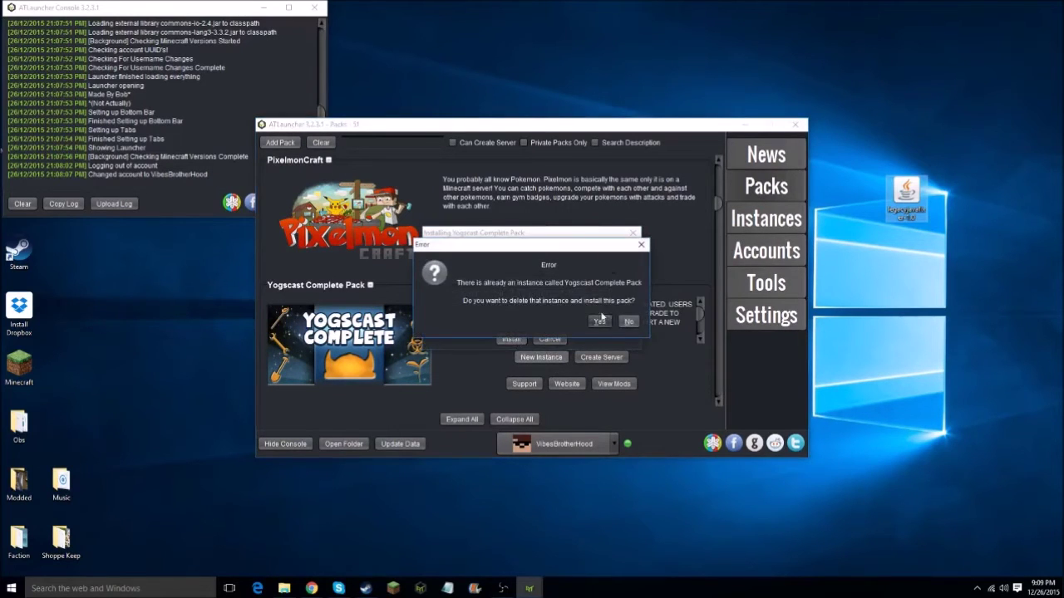
pyautogui.click(629, 321)
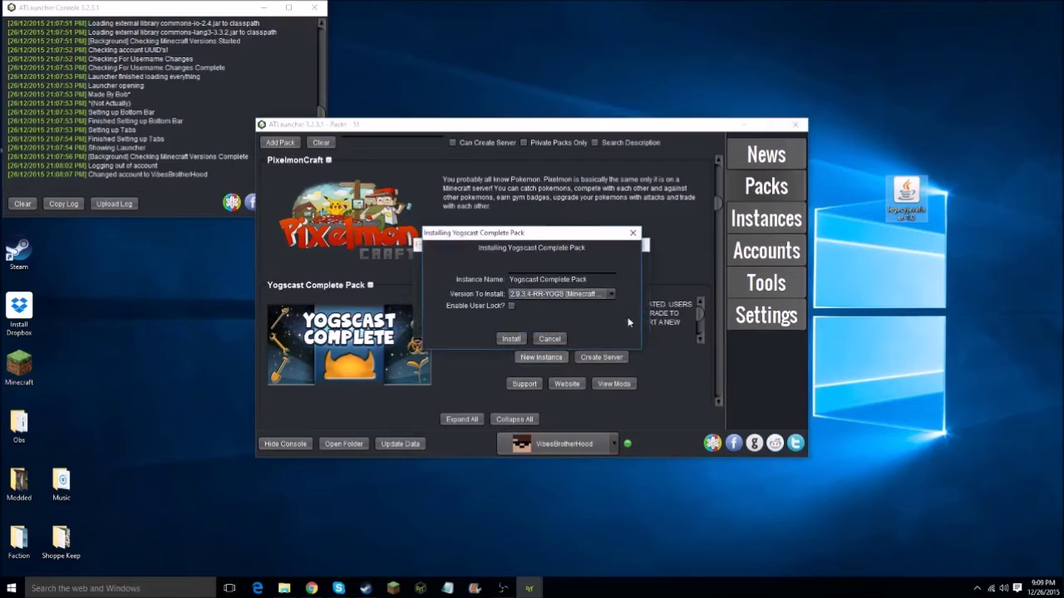
pyautogui.click(549, 338)
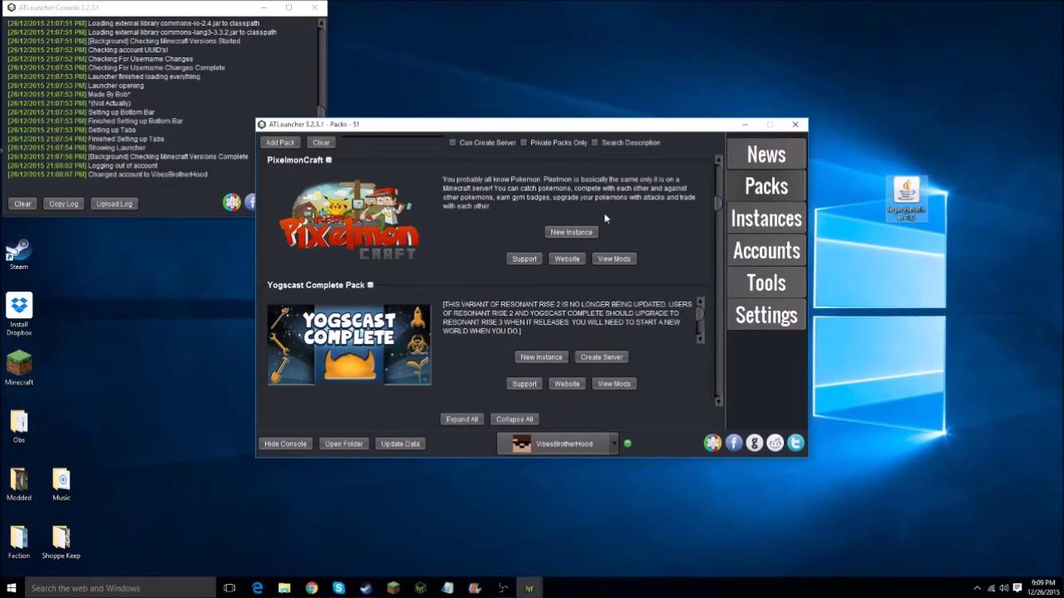
# - Play Yogscast Complete Pack from Instances, hit the Unable to launch error, then bring up File Explorer
pyautogui.click(769, 220)
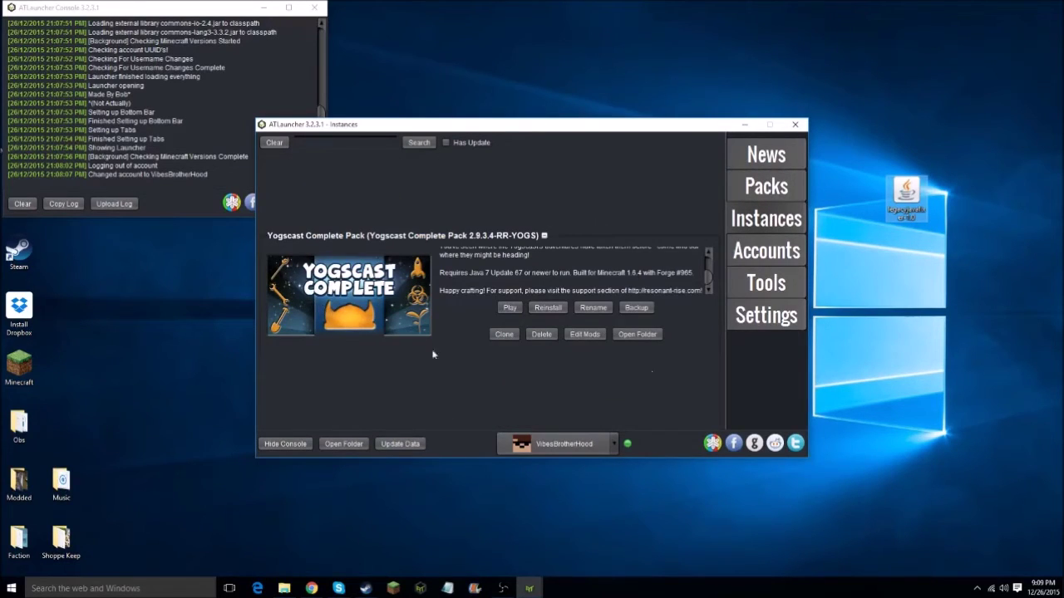
pyautogui.click(514, 309)
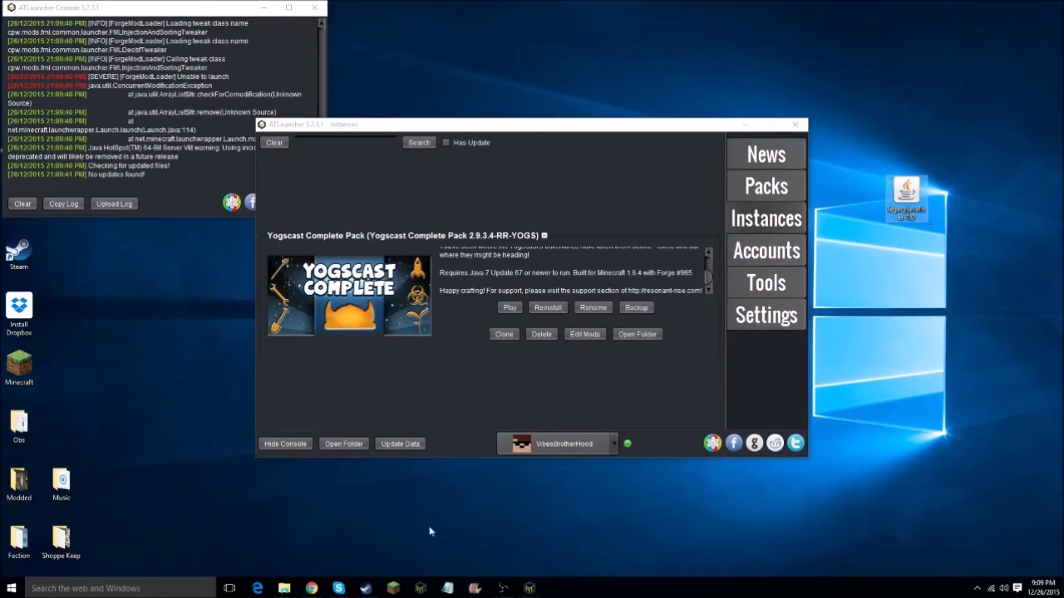
pyautogui.click(283, 588)
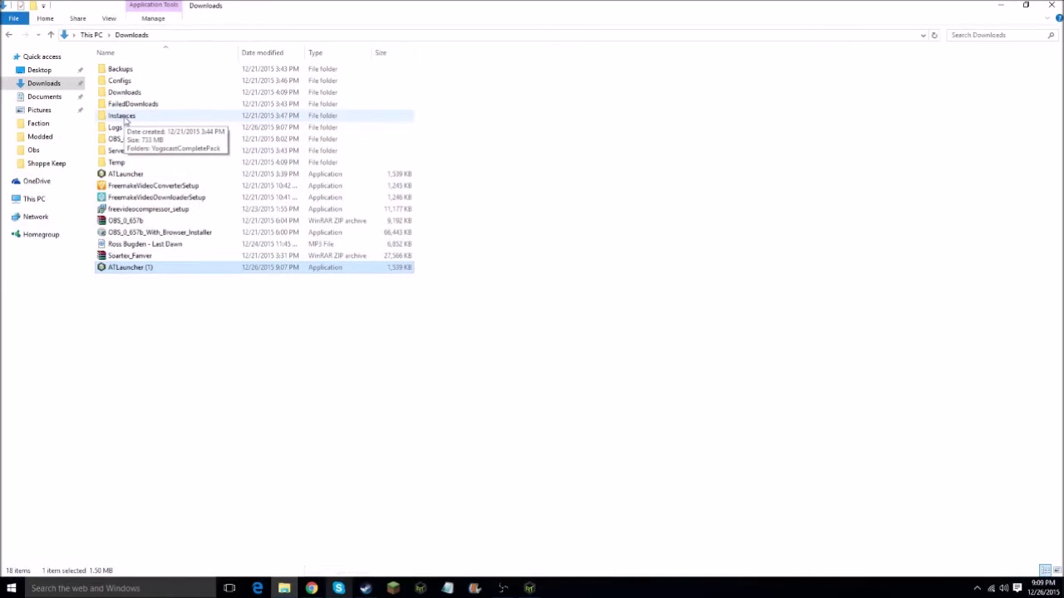
# - Browse Instances > YogscastCompletePack > mods to view its 172 mod files
pyautogui.doubleClick(124, 121)
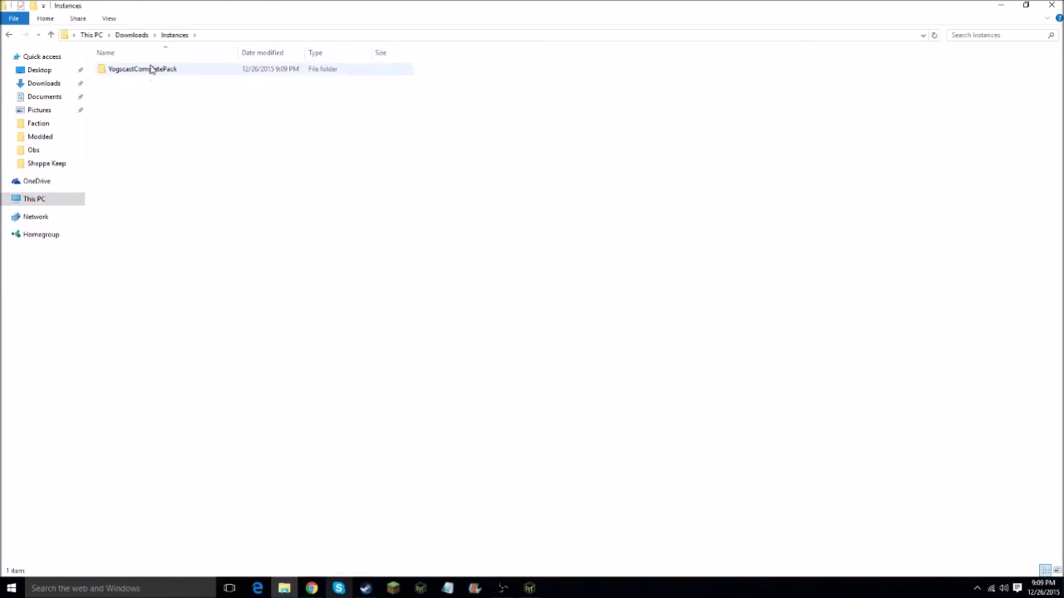
pyautogui.doubleClick(151, 74)
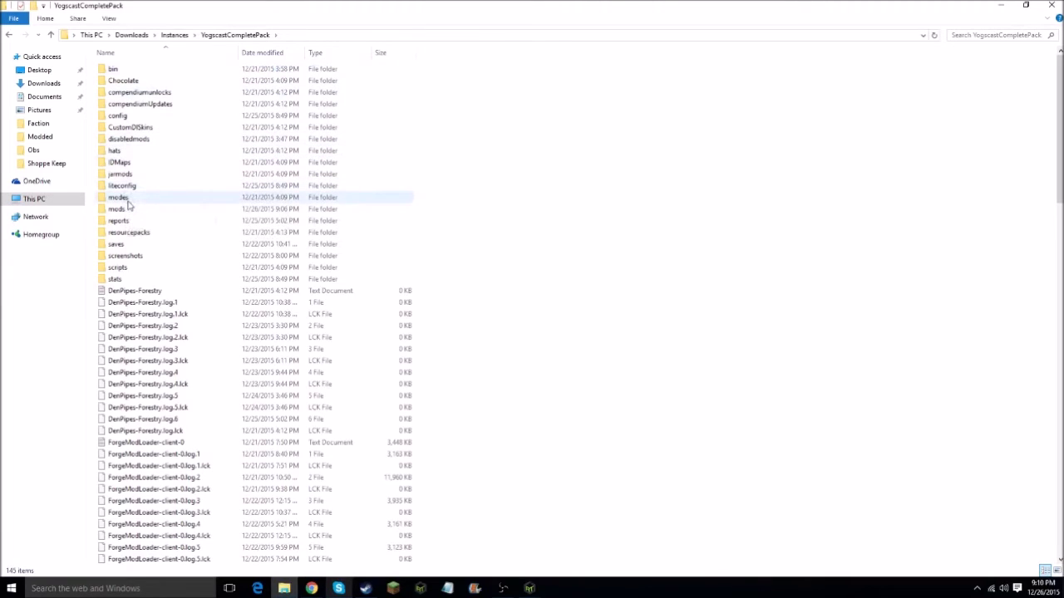
pyautogui.click(125, 213)
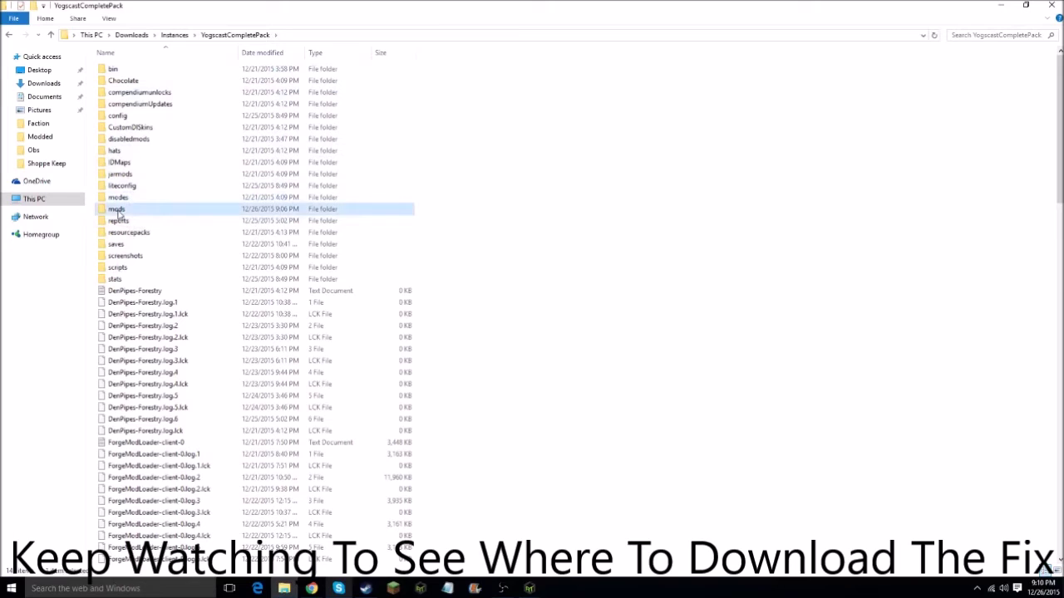
pyautogui.doubleClick(119, 212)
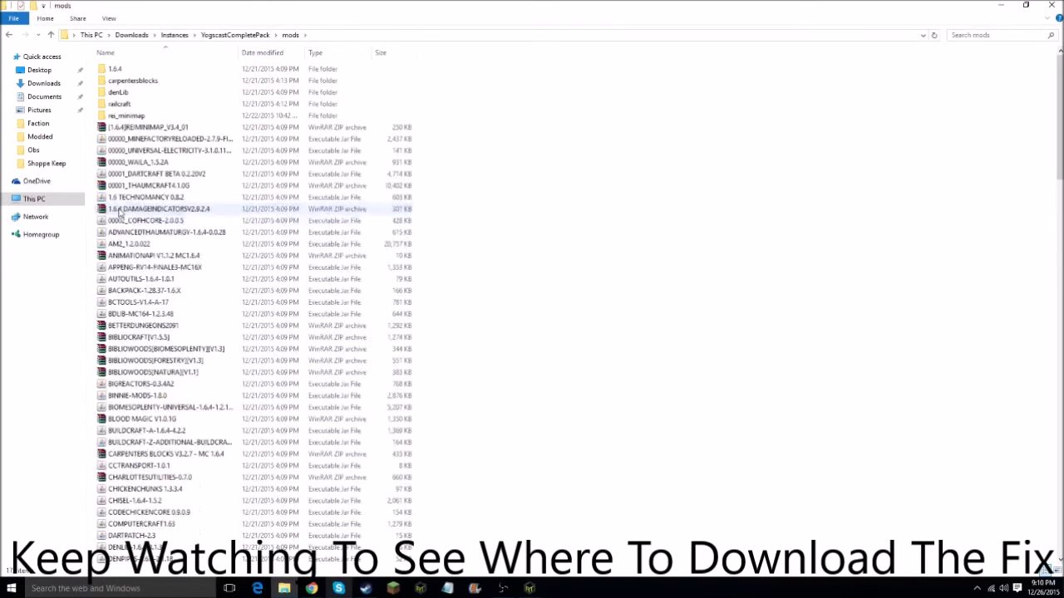
pyautogui.scroll(-3, 133, 213)
pyautogui.scroll(-13, 133, 213)
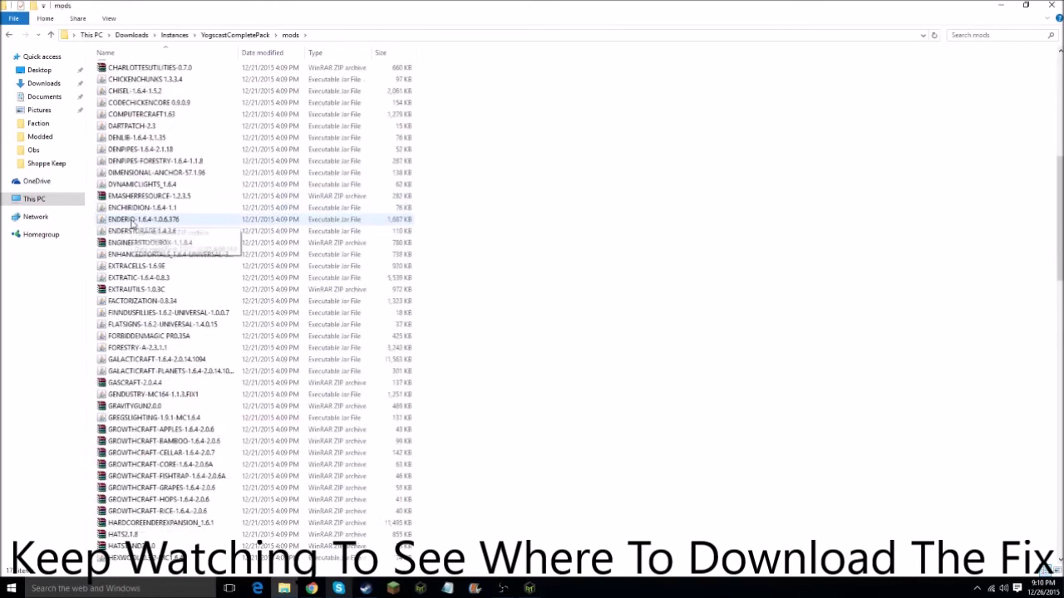
pyautogui.moveTo(508, 3); pyautogui.dragTo(386, 40)
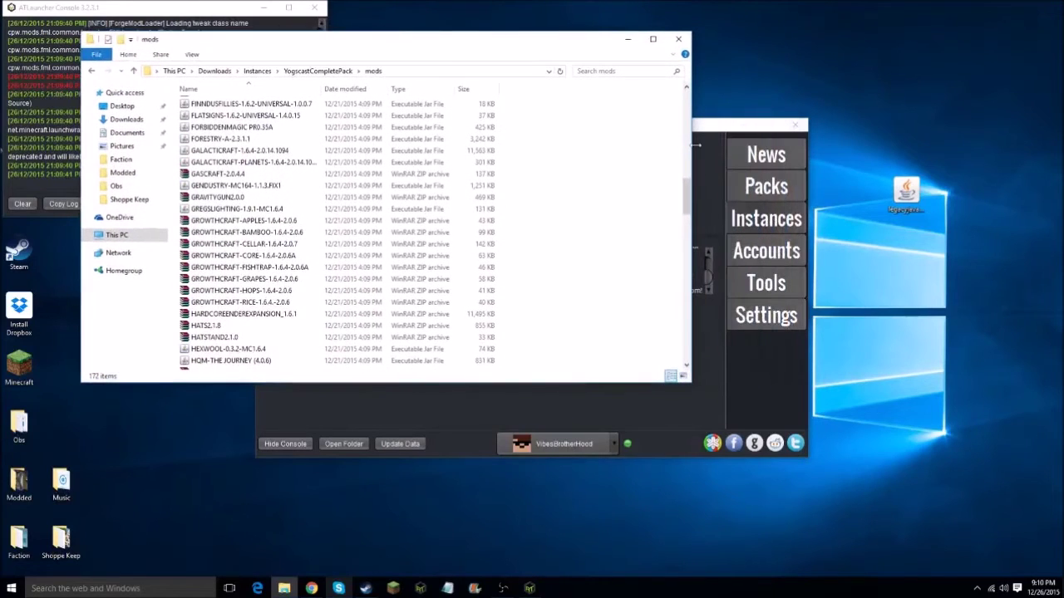
# - Move legacyjavafixer-1.0.jar from the desktop into mods, close Explorer, and relaunch the pack
pyautogui.moveTo(906, 191); pyautogui.dragTo(629, 178)
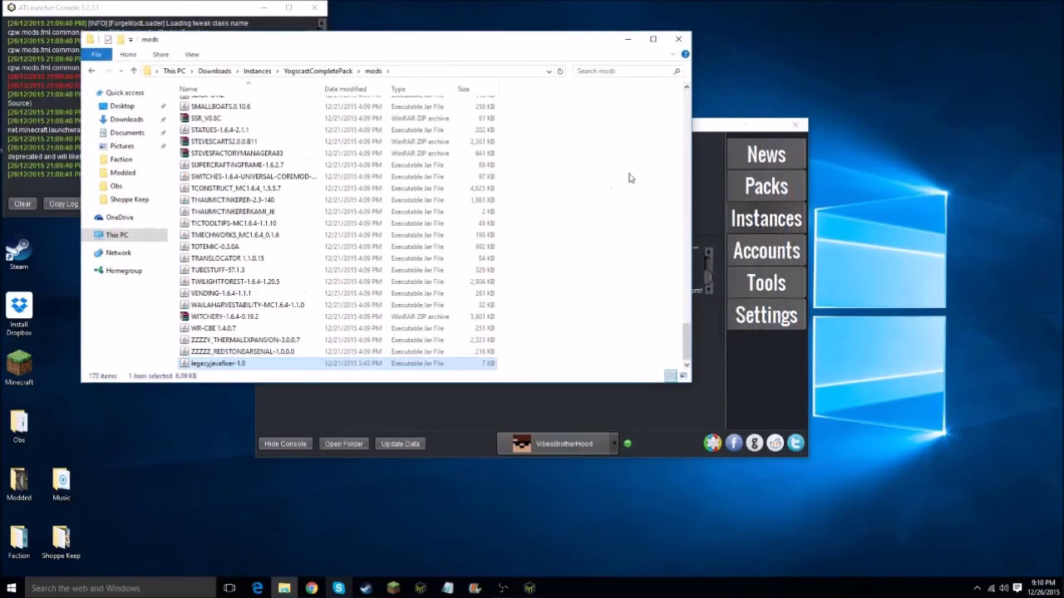
pyautogui.click(679, 39)
pyautogui.click(506, 307)
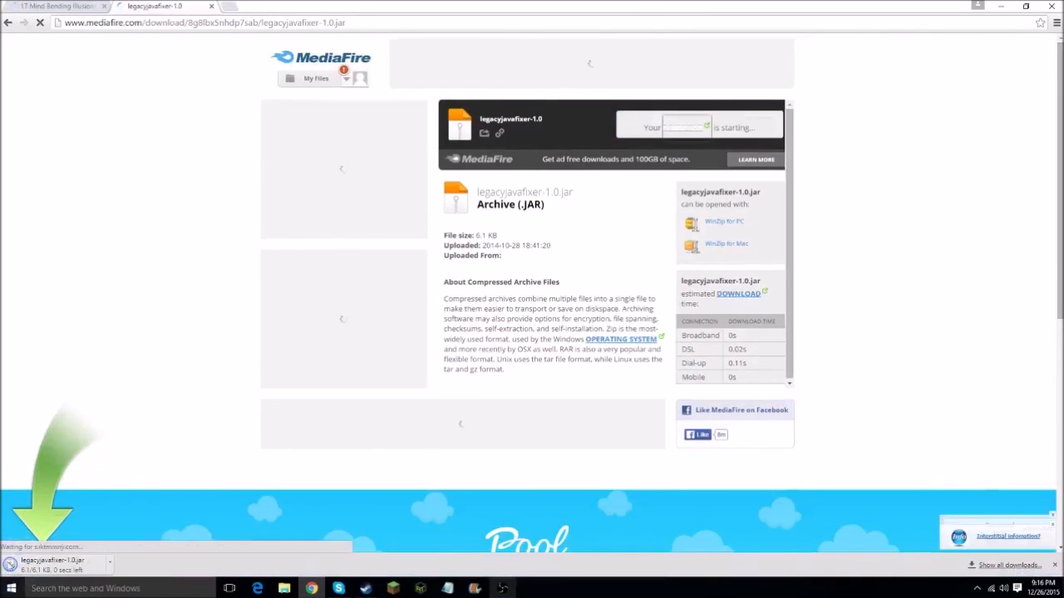
# - Close the other Chrome tab, keeping the MediaFire legacyjavafixer-1.0 page
pyautogui.click(104, 7)
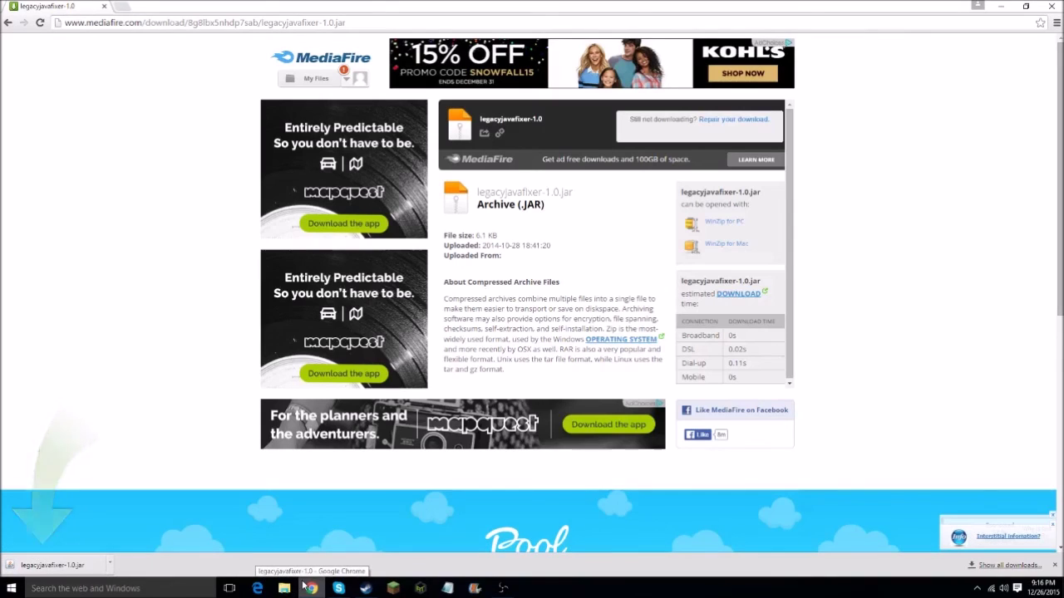
# - Minimize Chrome to reveal the desktop with its Minecraft, Modded and Faction folders
pyautogui.click(303, 586)
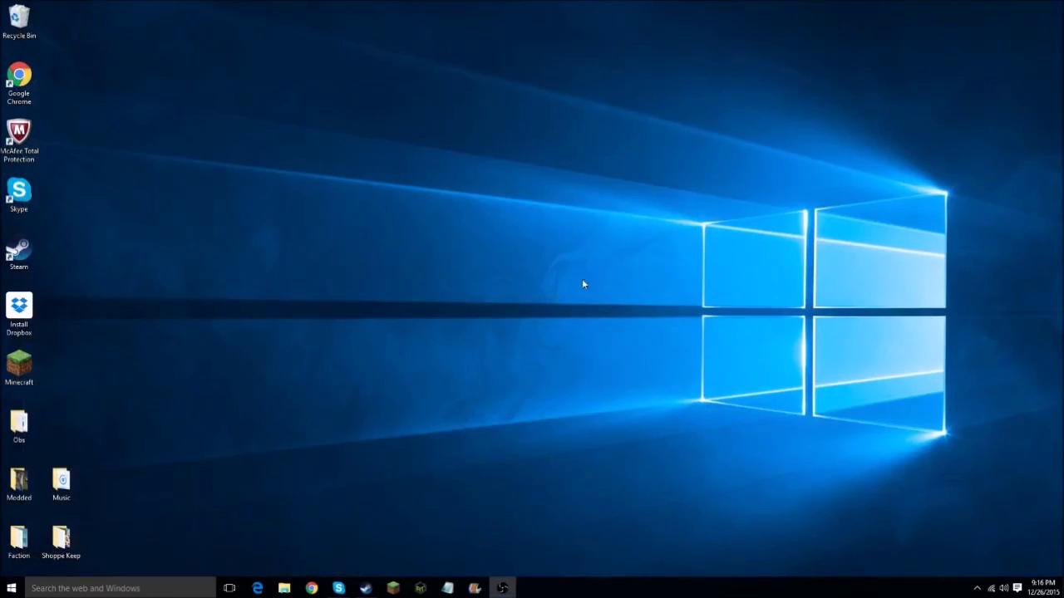